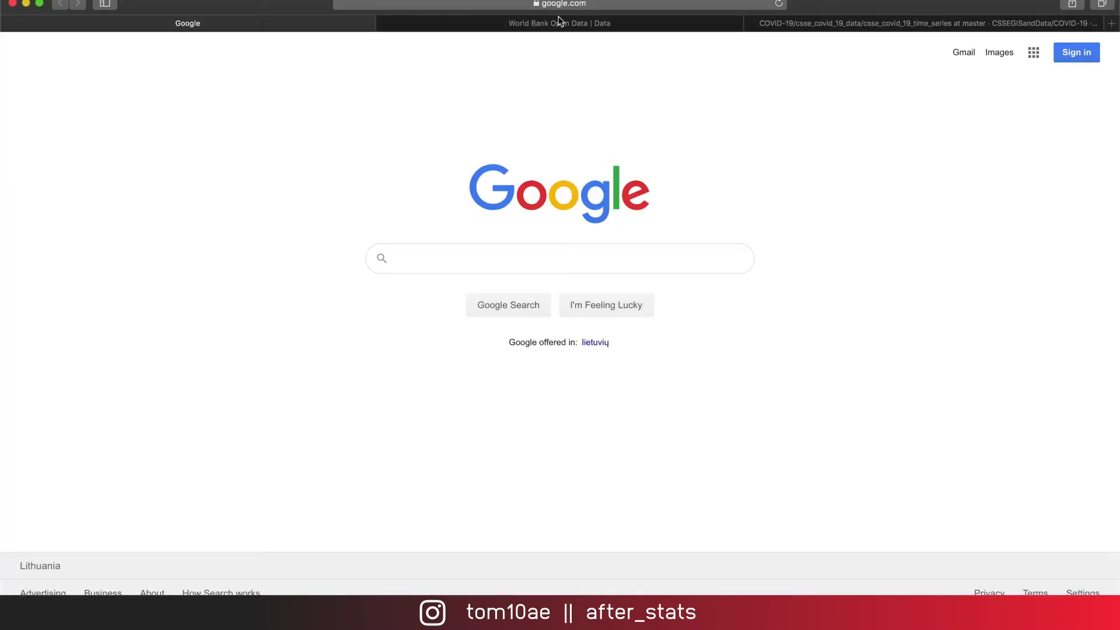
# Step: Go to the World Bank Open Data tab, check its web address, and open DataBank
pyautogui.click(560, 23)
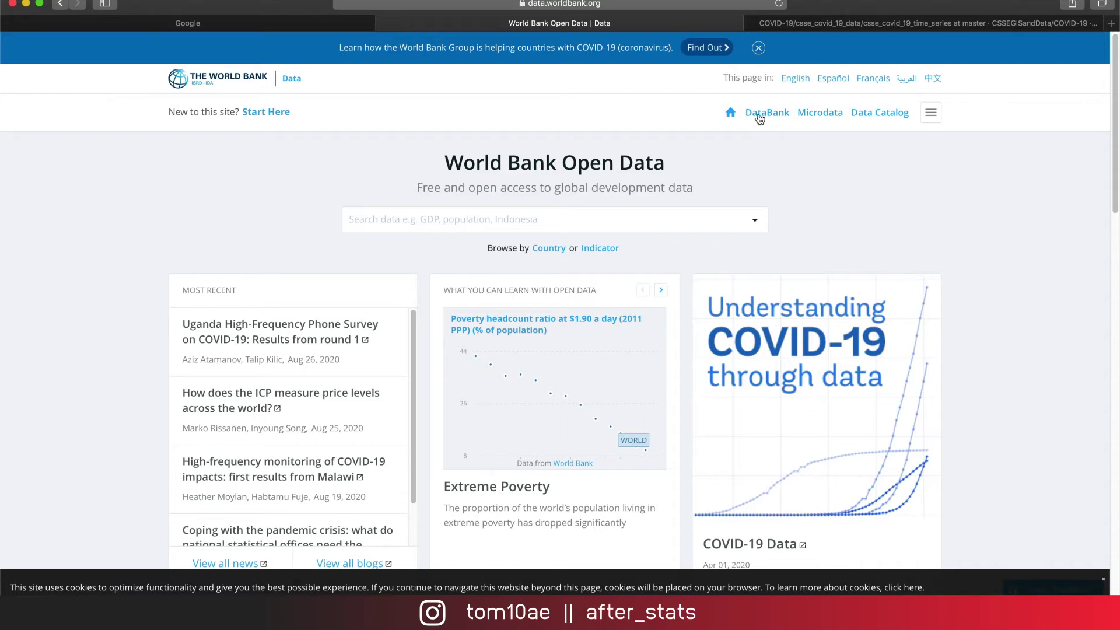
pyautogui.press('super+l')
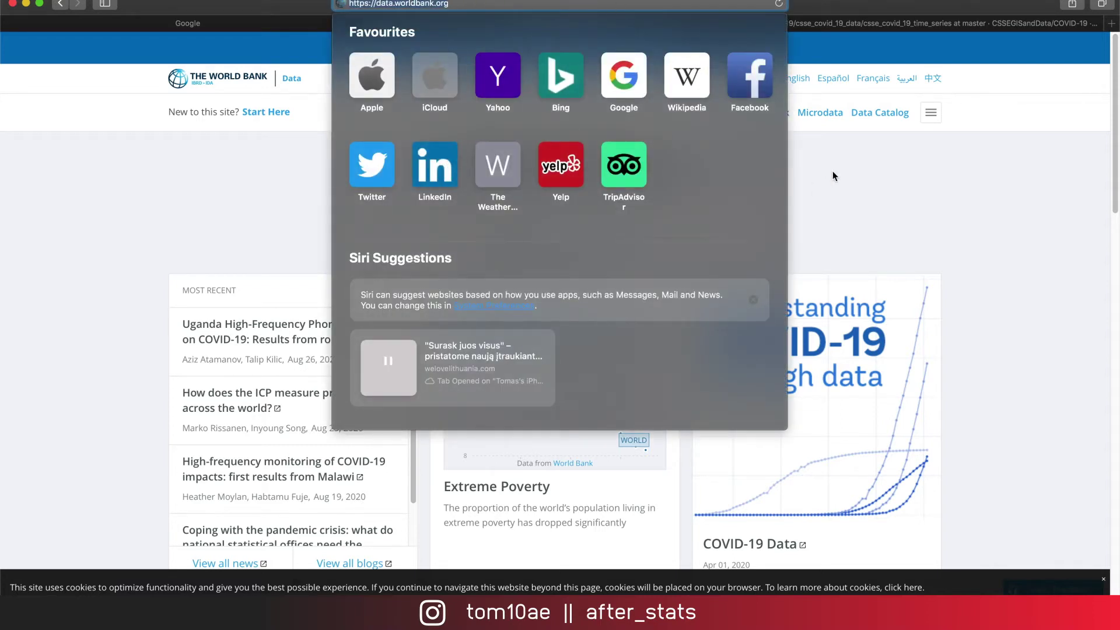
pyautogui.click(775, 115)
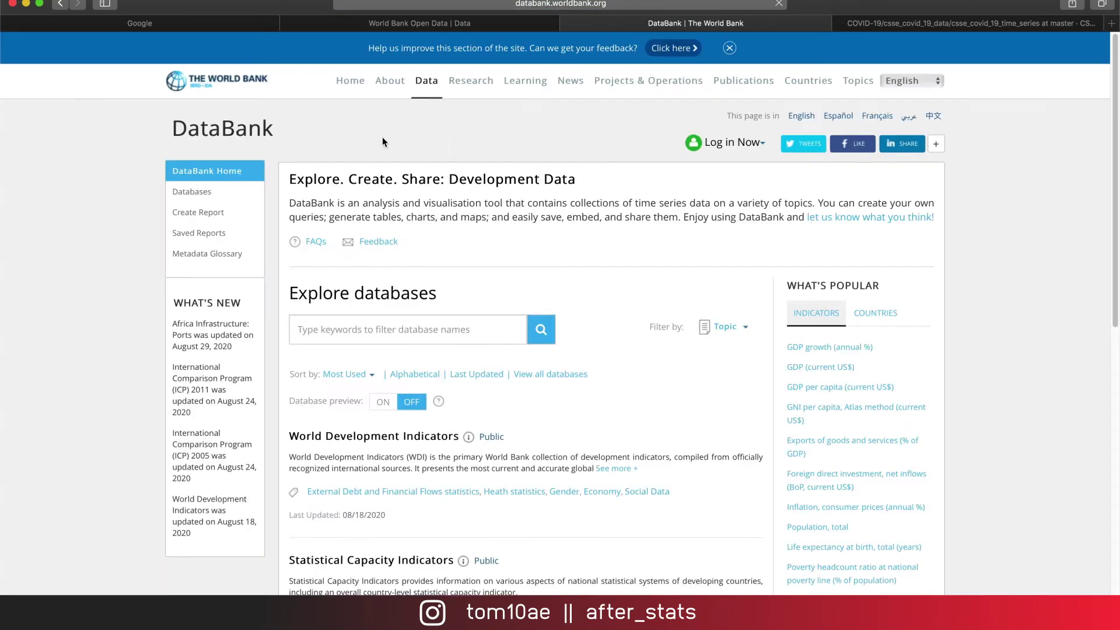
# Step: Open World Development Indicators, toggle the Country, Series and Time lists, and preview download formats
pyautogui.click(374, 438)
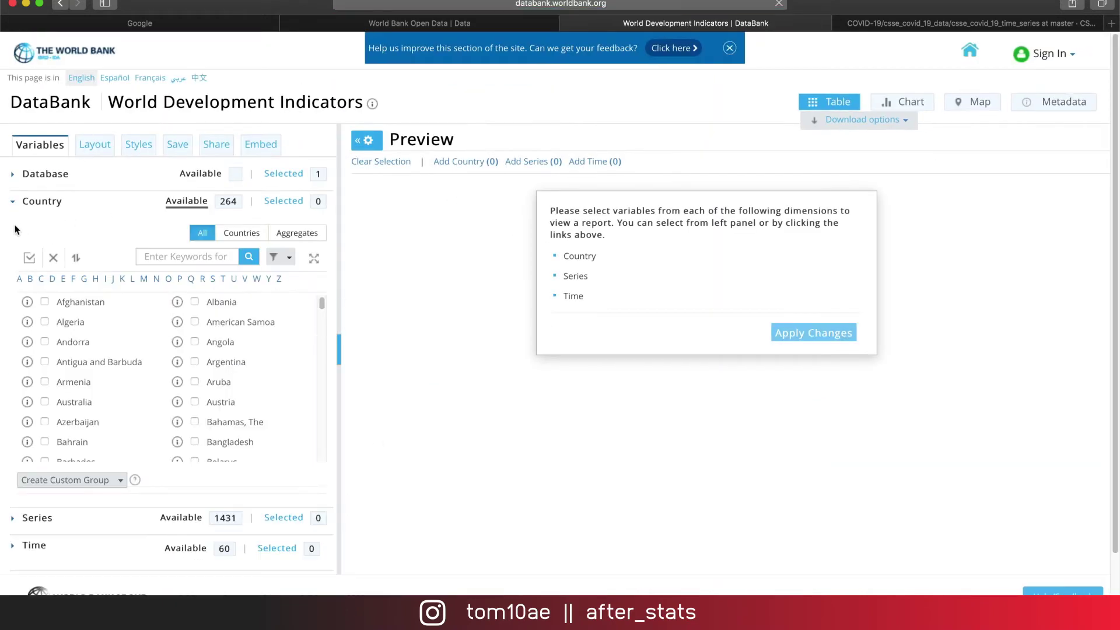
pyautogui.click(13, 205)
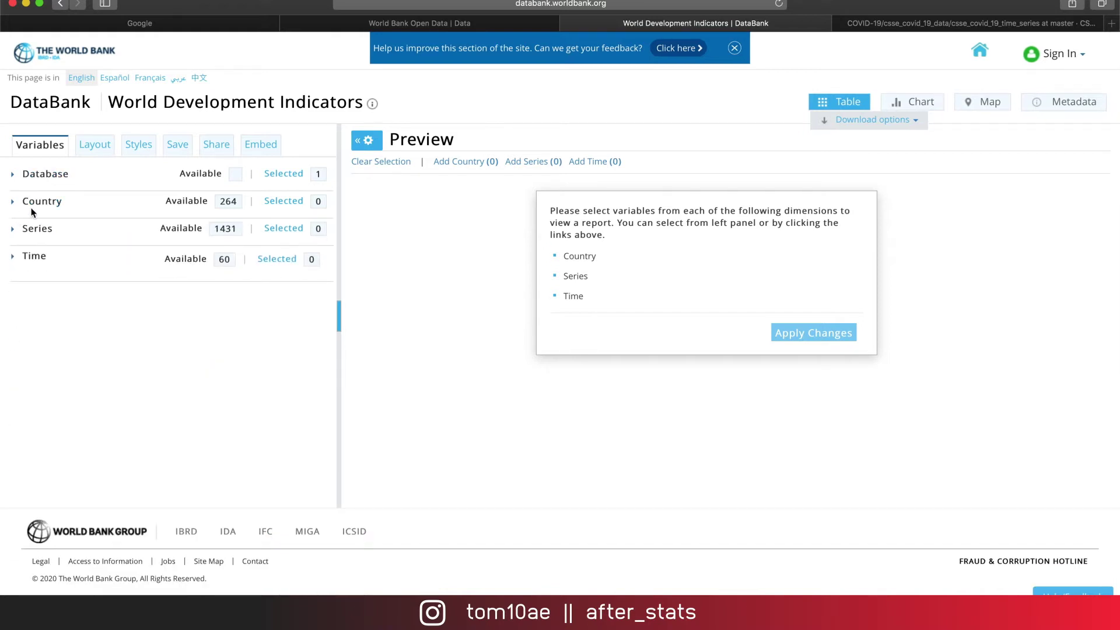
pyautogui.click(13, 231)
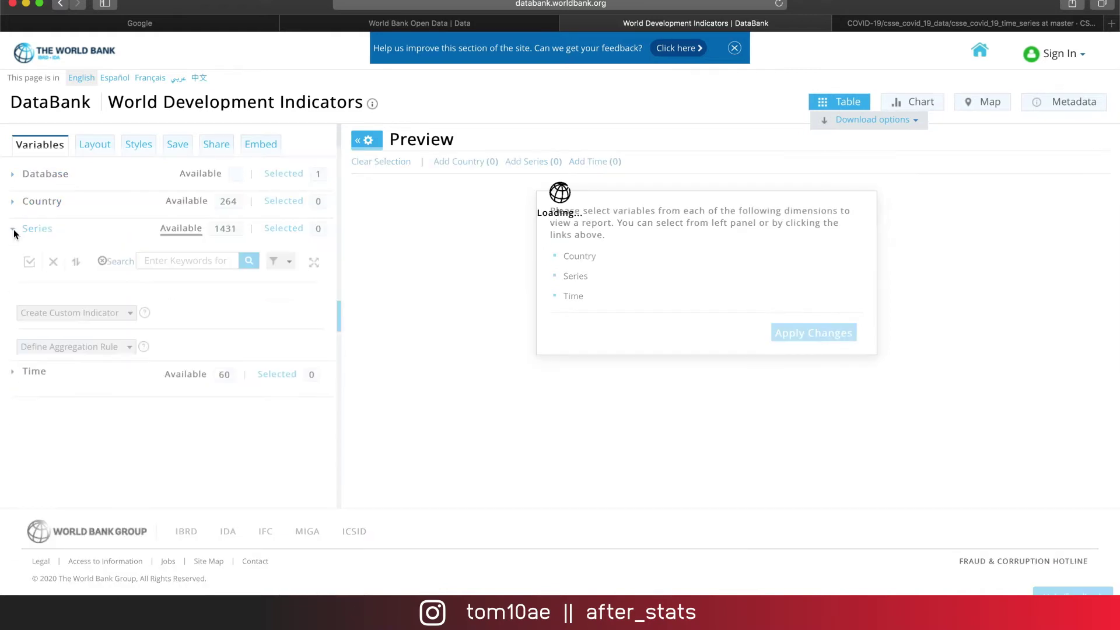
pyautogui.click(13, 231)
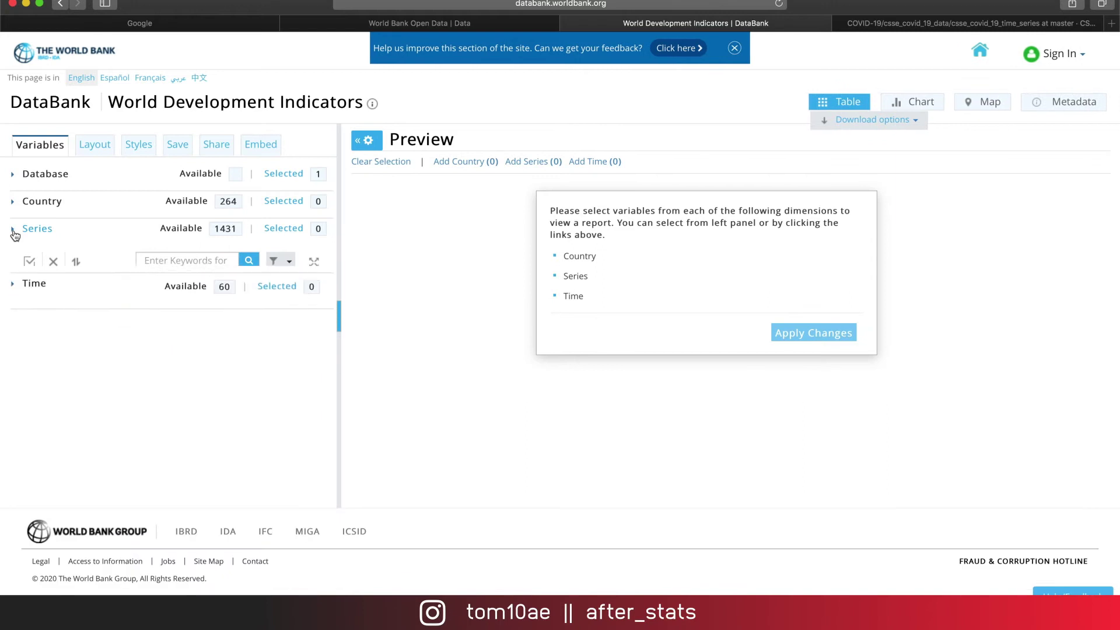
pyautogui.click(13, 257)
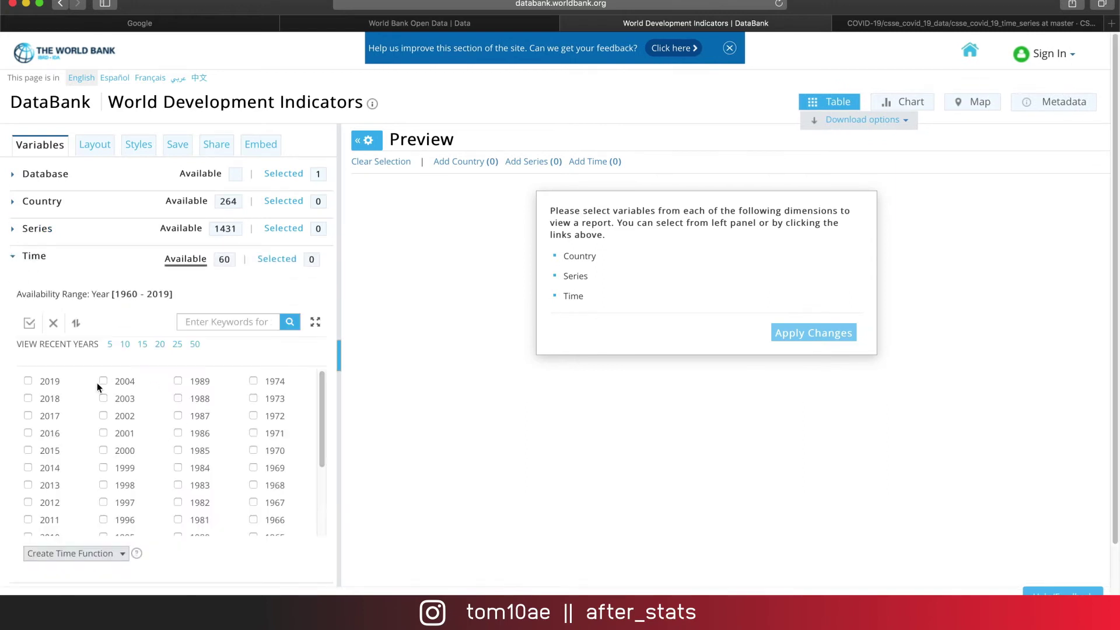
pyautogui.click(13, 257)
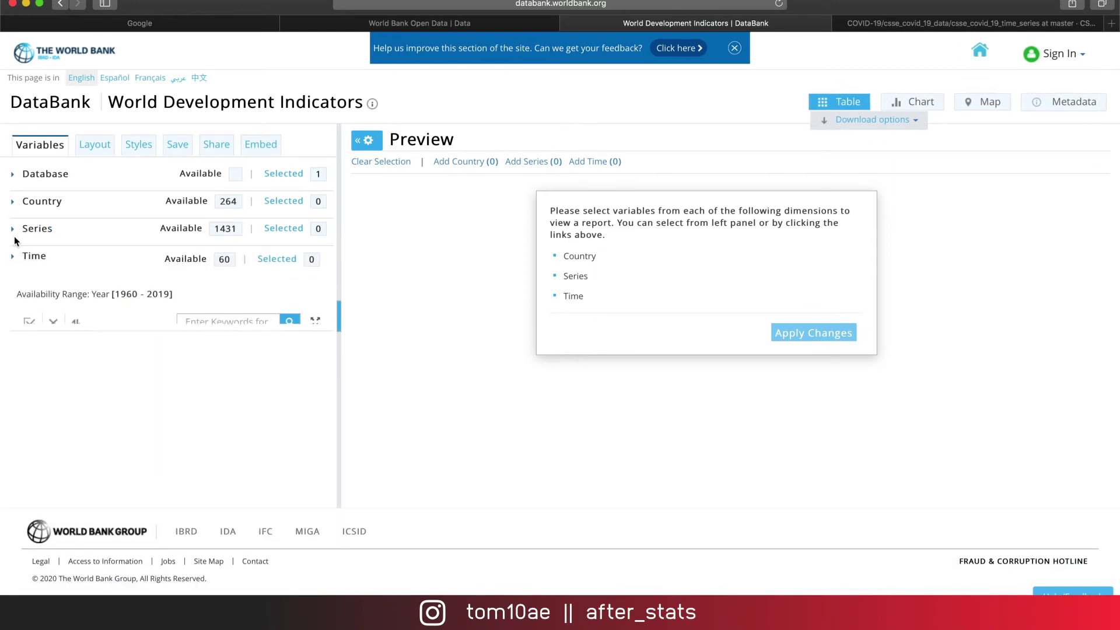
pyautogui.click(14, 231)
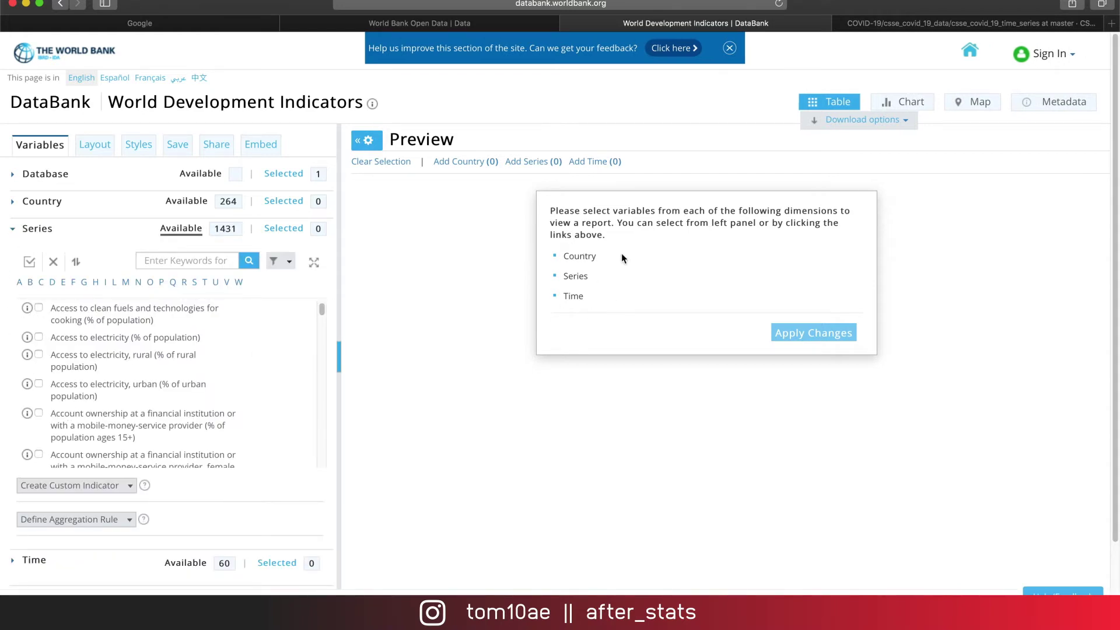
pyautogui.click(905, 120)
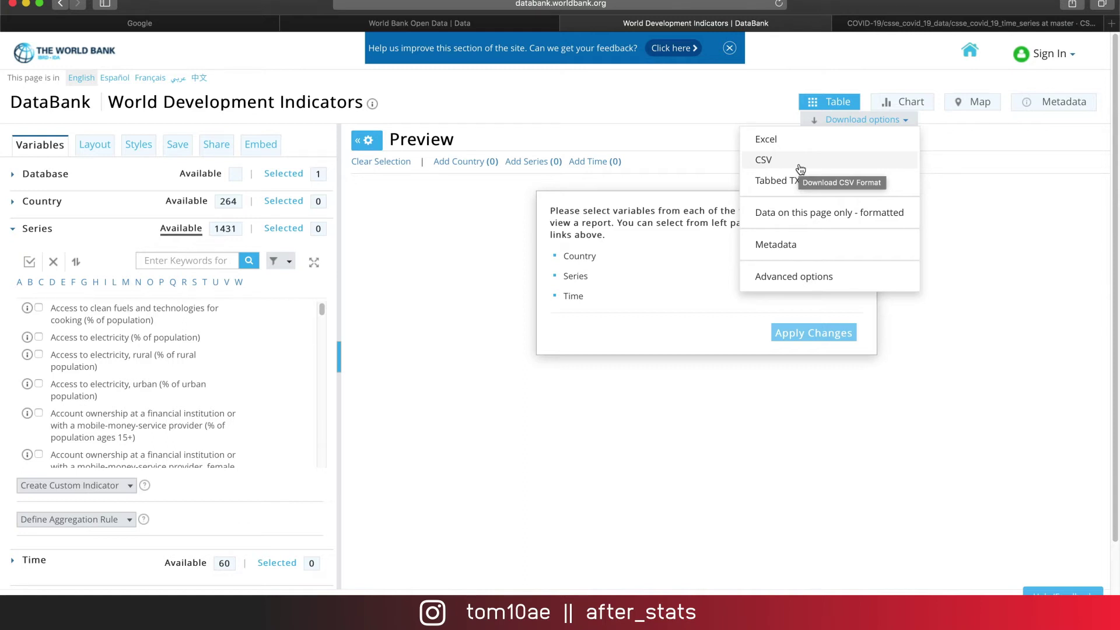
pyautogui.click(628, 259)
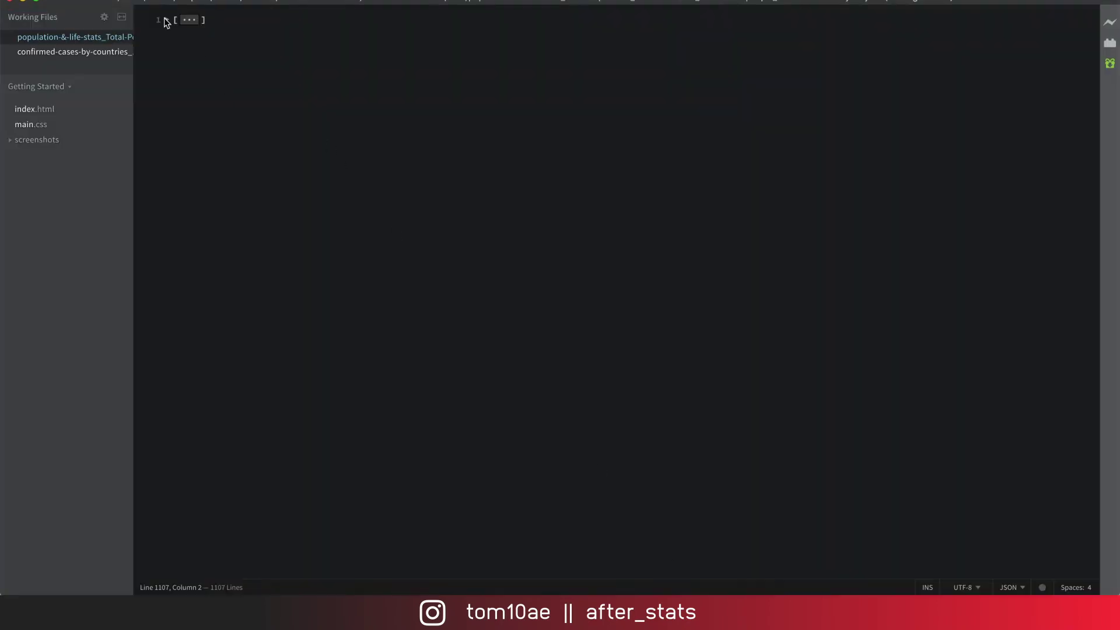
# Step: Unfold the country array and the first country object to show China's yearly population values from 1960
pyautogui.click(166, 20)
pyautogui.click(166, 30)
pyautogui.click(164, 30)
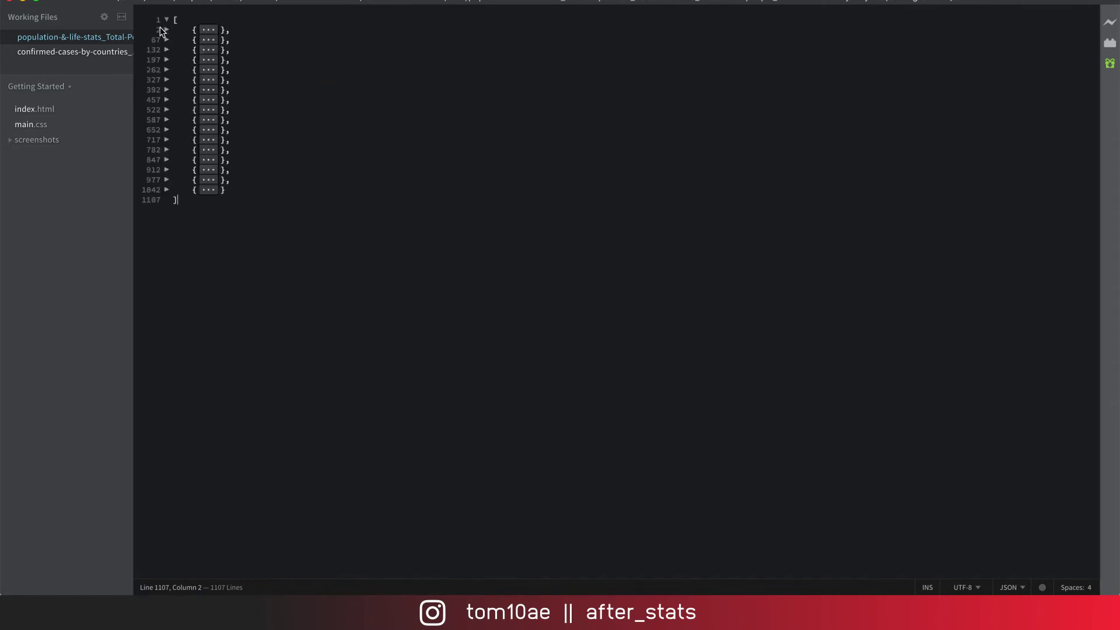
pyautogui.click(167, 30)
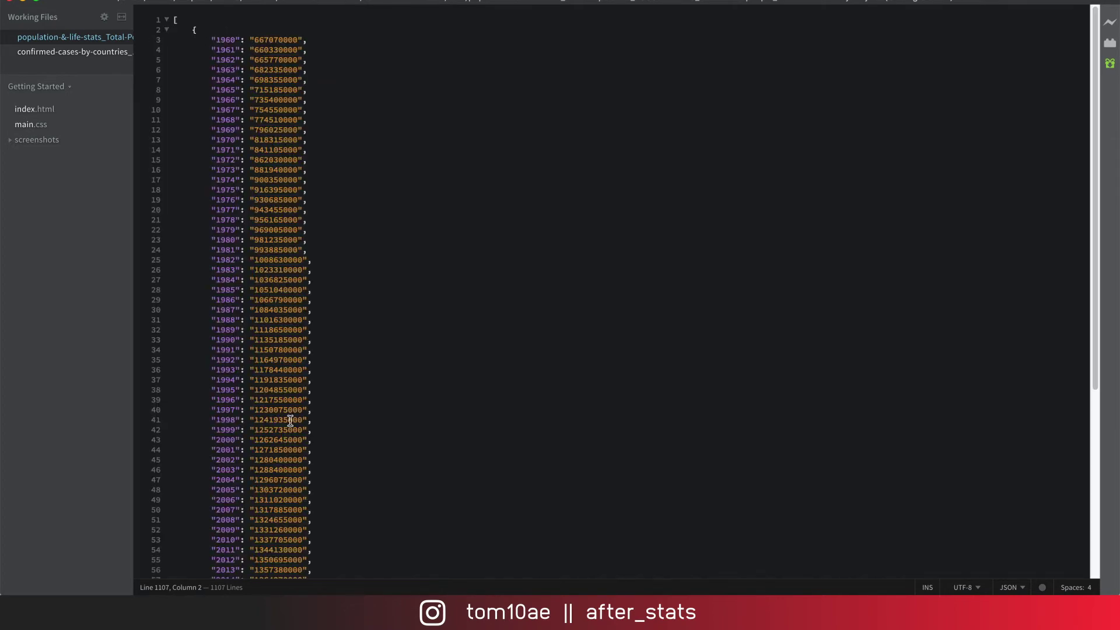
pyautogui.scroll(-5, 290, 420)
pyautogui.scroll(5, 290, 421)
pyautogui.scroll(-5, 247, 158)
pyautogui.scroll(-5, 240, 374)
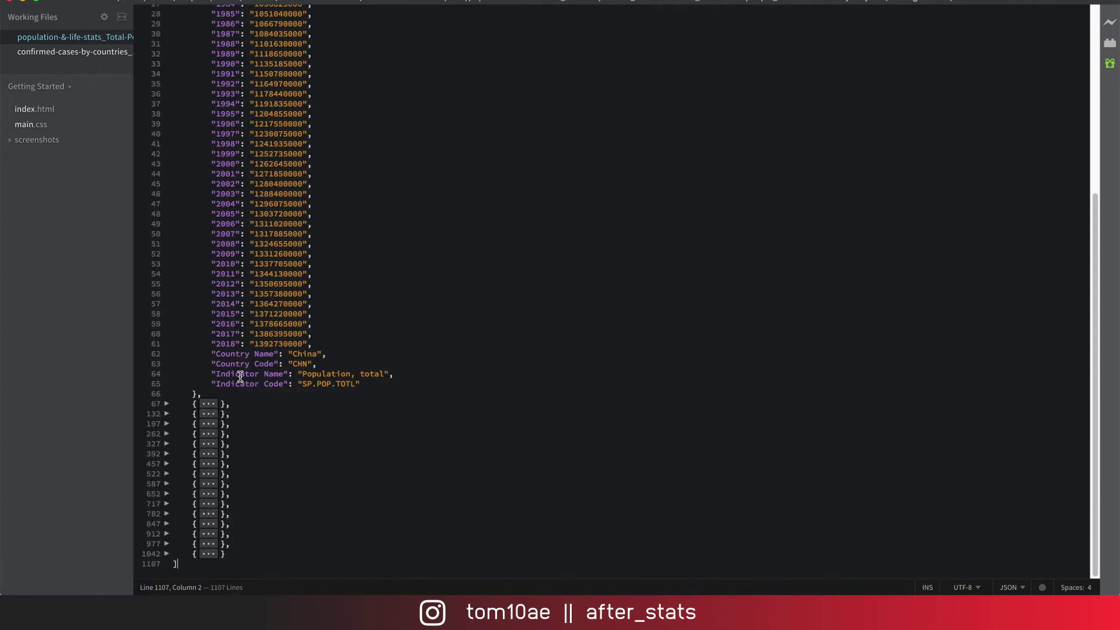
pyautogui.scroll(10, 242, 369)
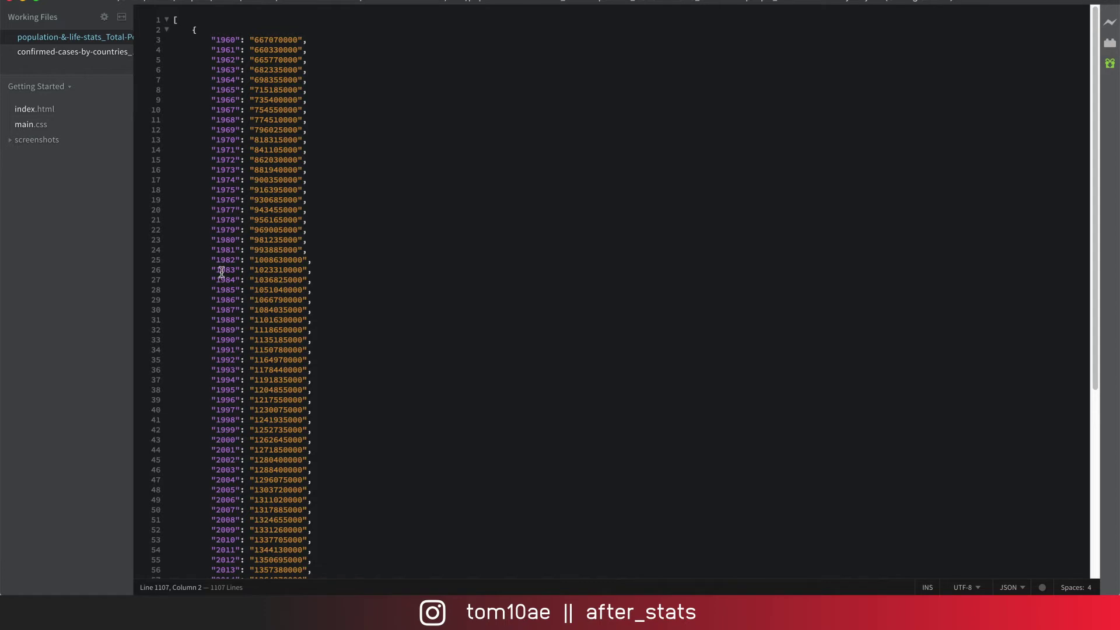
pyautogui.scroll(-7, 228, 331)
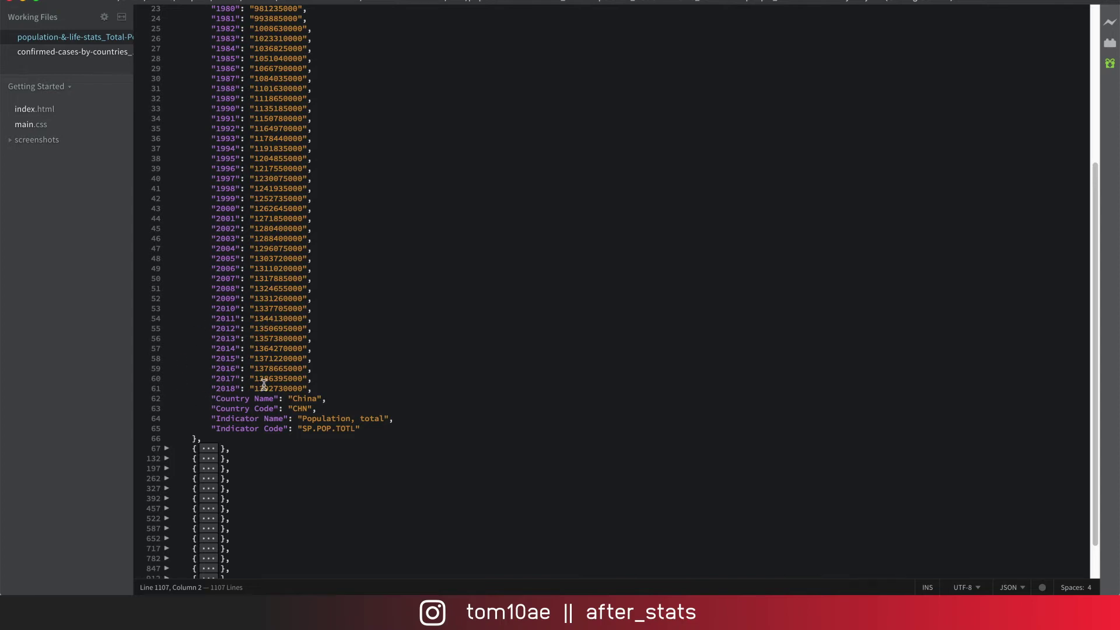
# Step: Highlight the Country Name, Country Code and Indicator Name lines after the yearly values
pyautogui.moveTo(212, 399); pyautogui.dragTo(418, 426)
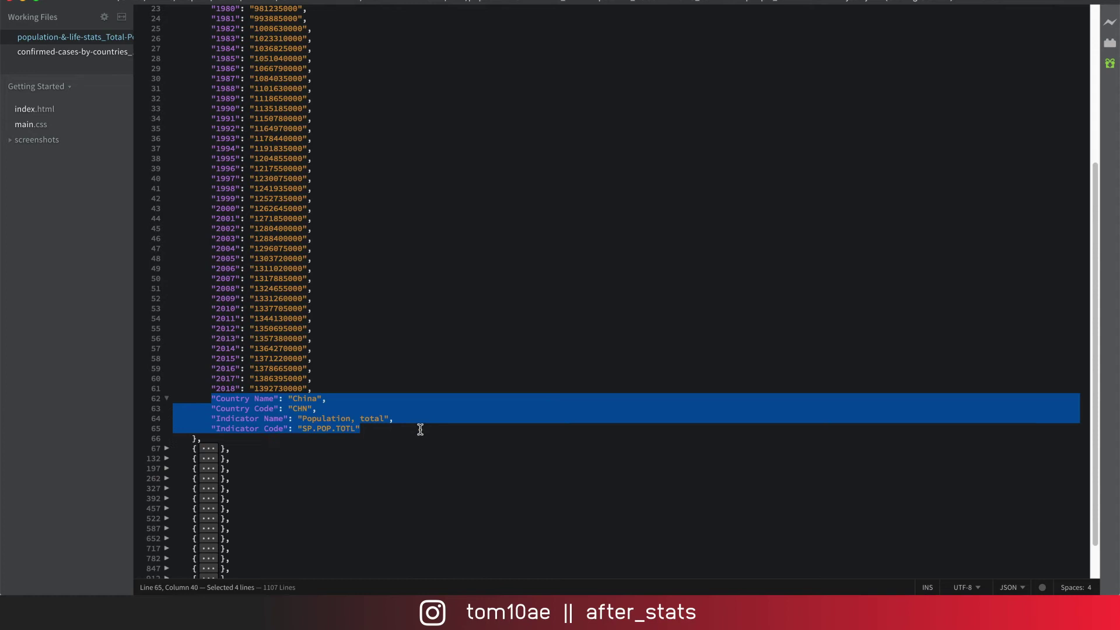
pyautogui.scroll(-1, 318, 357)
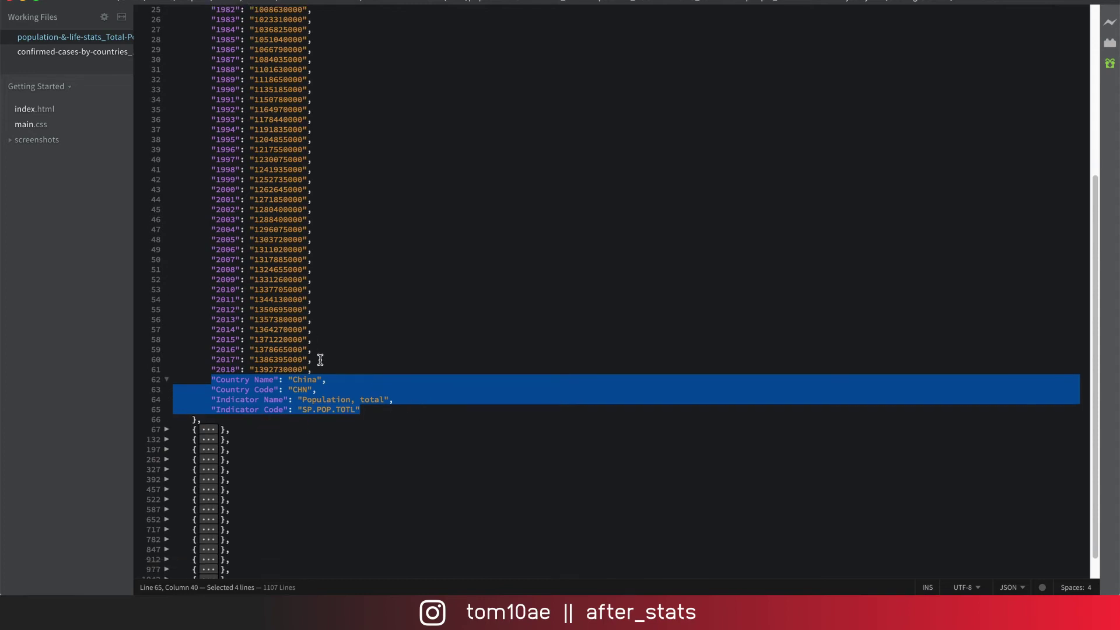
pyautogui.scroll(8, 318, 357)
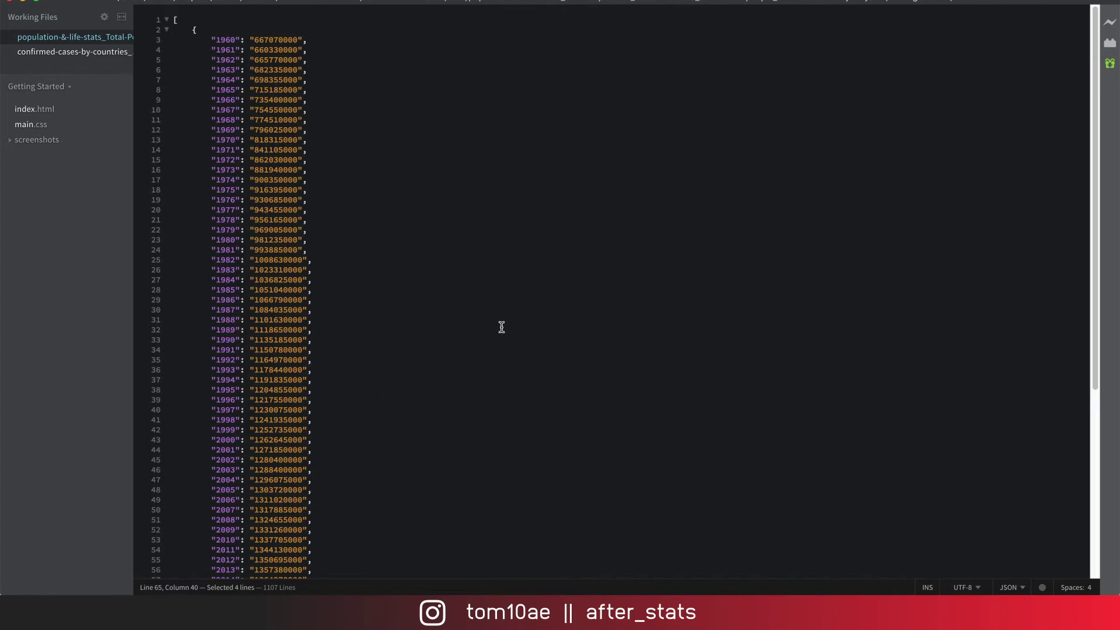
pyautogui.click(596, 191)
pyautogui.scroll(-3, 282, 320)
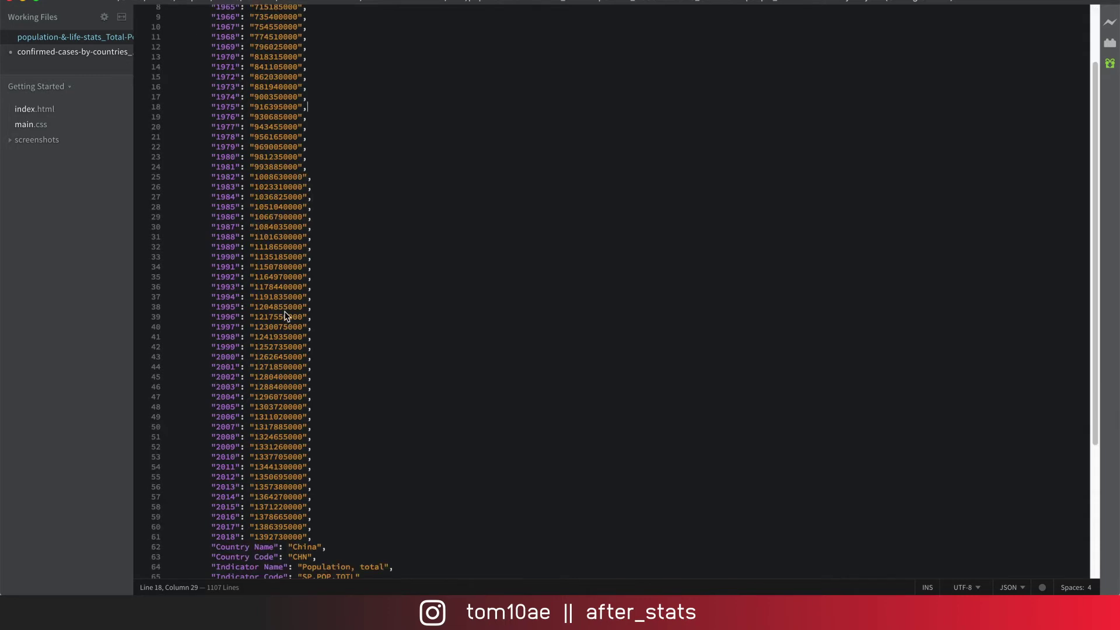
pyautogui.scroll(3, 286, 315)
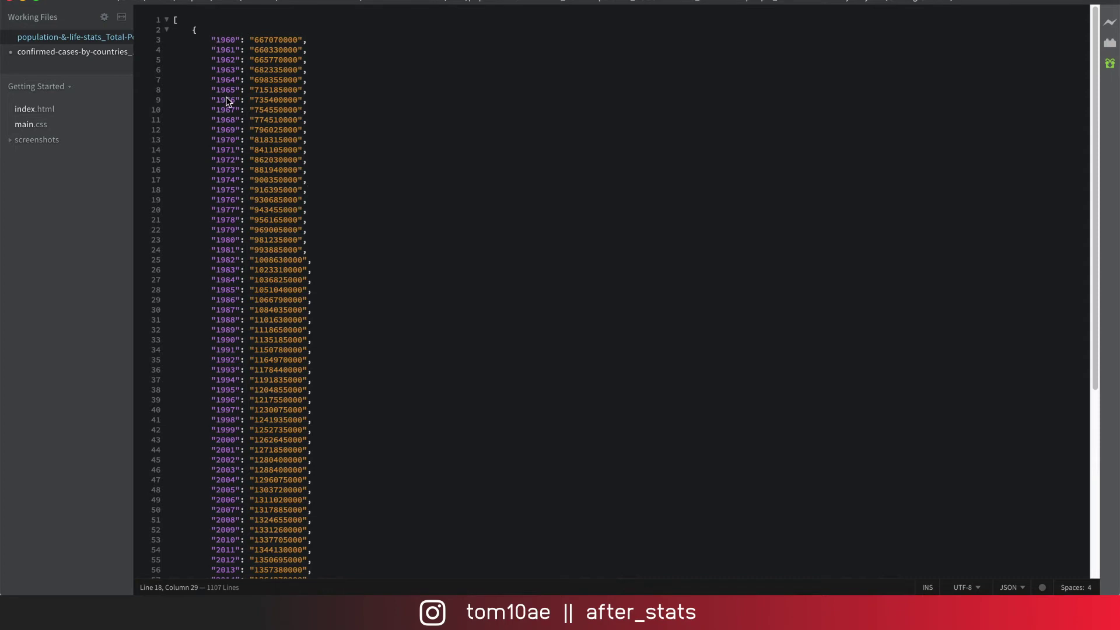
pyautogui.scroll(-5, 222, 211)
pyautogui.click(288, 233)
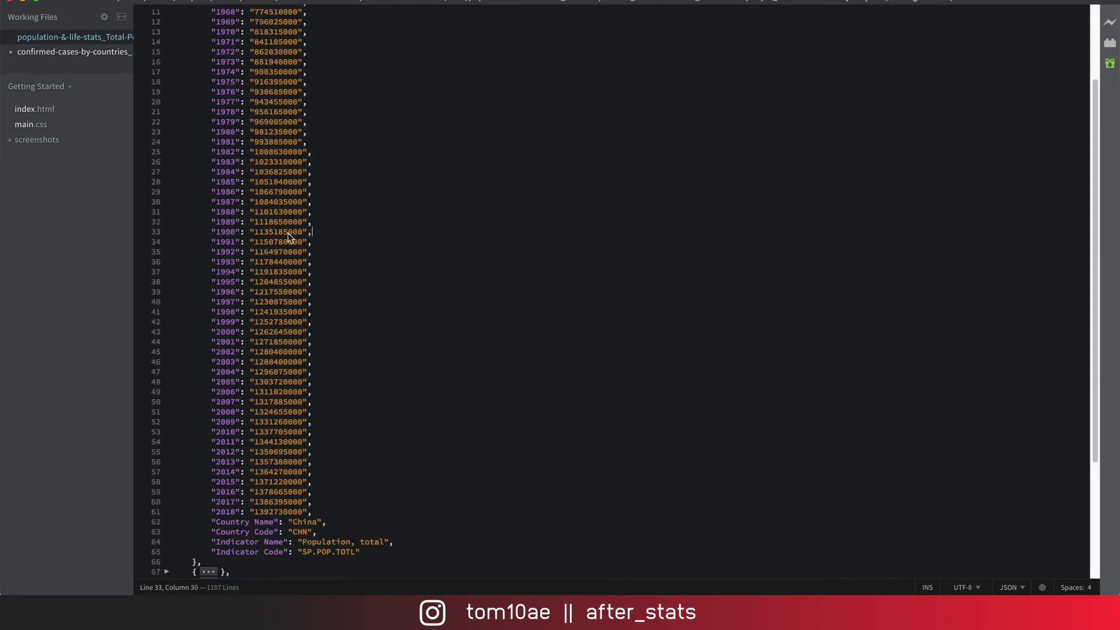
pyautogui.moveTo(220, 235); pyautogui.dragTo(233, 235)
pyautogui.click(233, 235)
pyautogui.scroll(5, 222, 239)
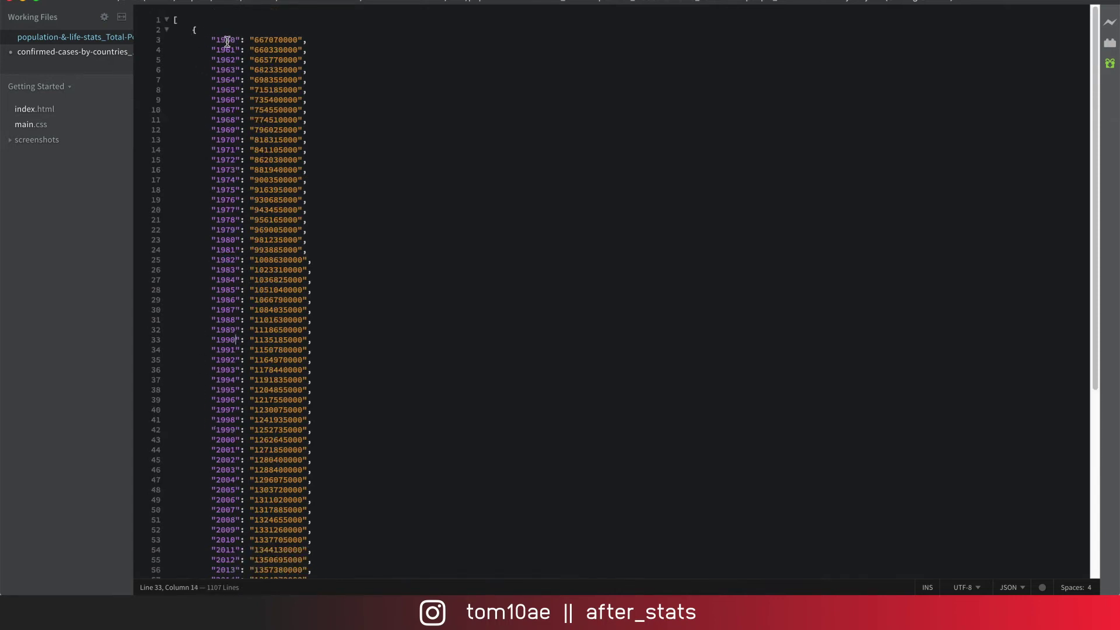
pyautogui.moveTo(216, 40); pyautogui.dragTo(234, 40)
pyautogui.click(211, 39)
pyautogui.scroll(-5, 292, 240)
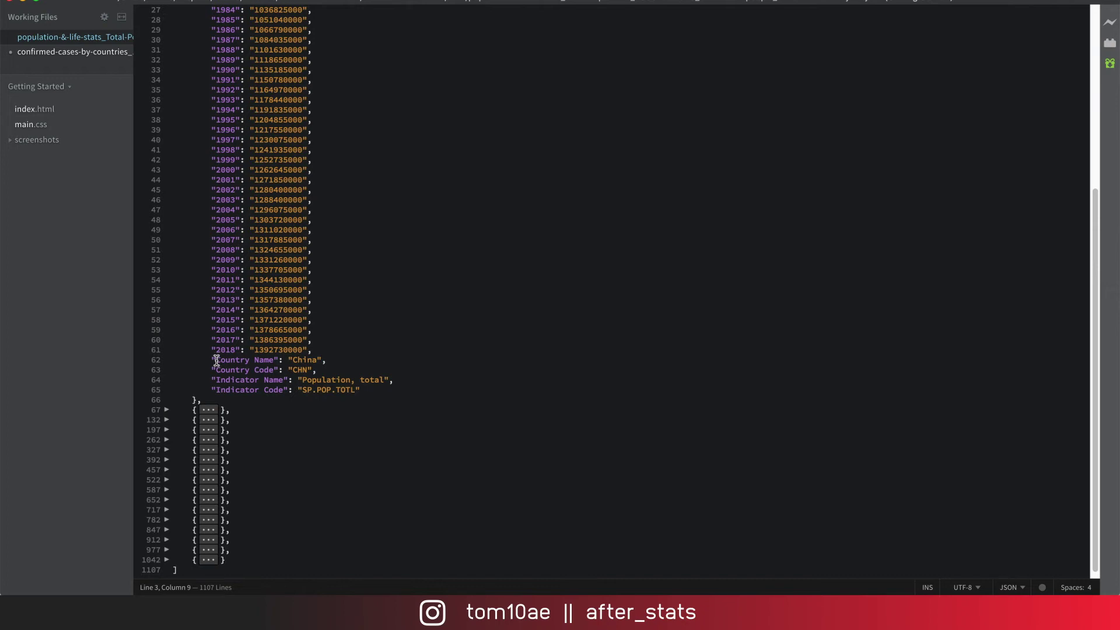
pyautogui.scroll(5, 230, 174)
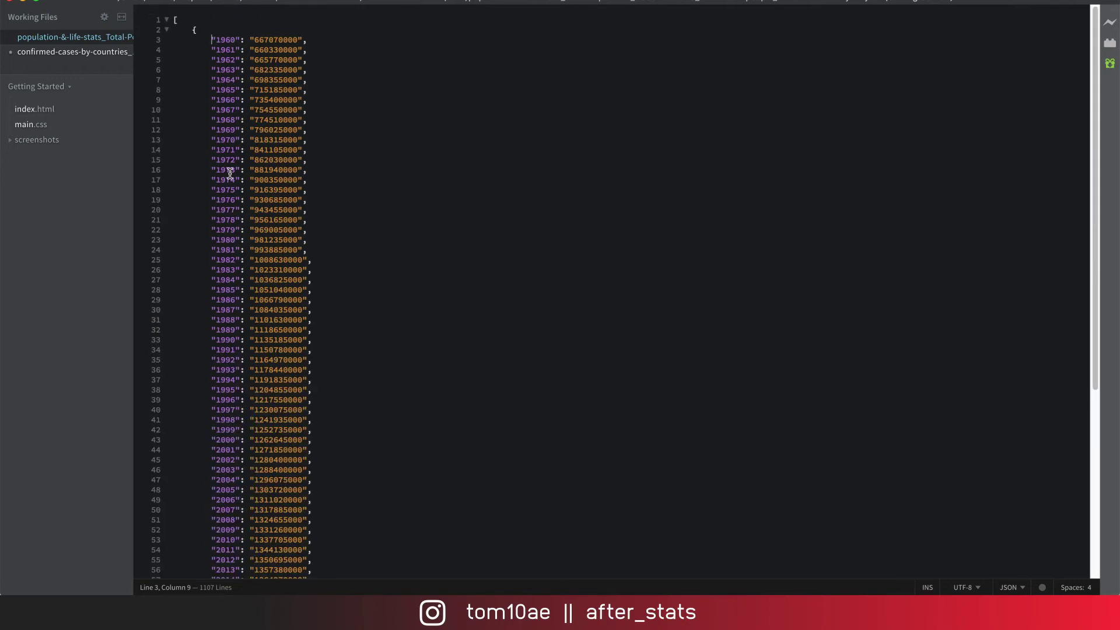
# Step: Switch to the confirmed-cases JSON and select the date key 05/01/2020, then just its month 05
pyautogui.hotkey('ctrl', 'Tab')
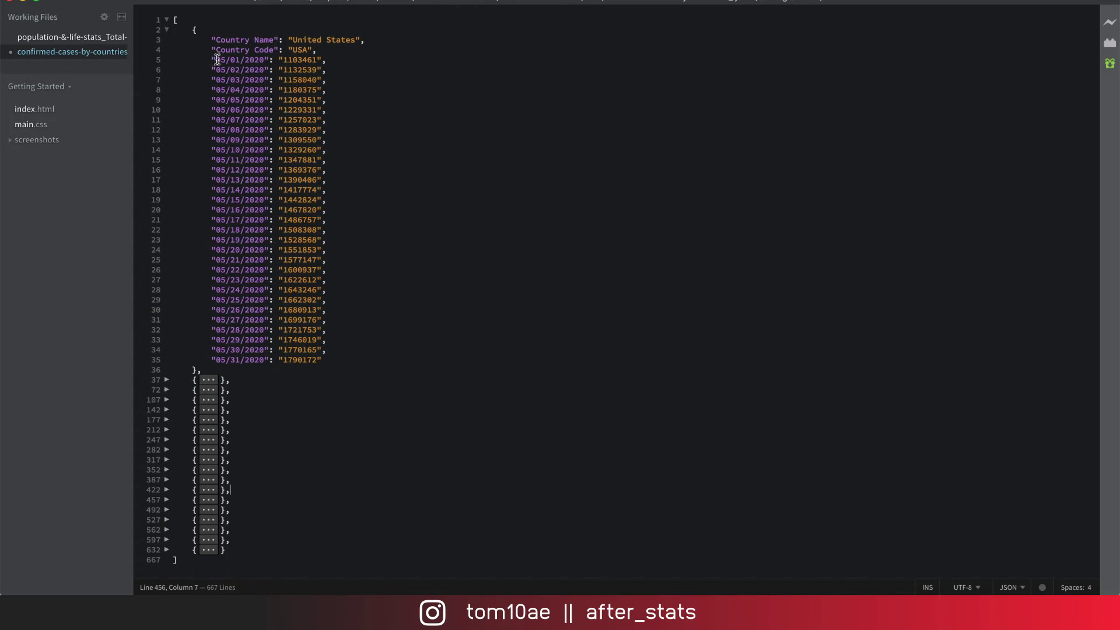
pyautogui.moveTo(214, 59); pyautogui.dragTo(272, 57)
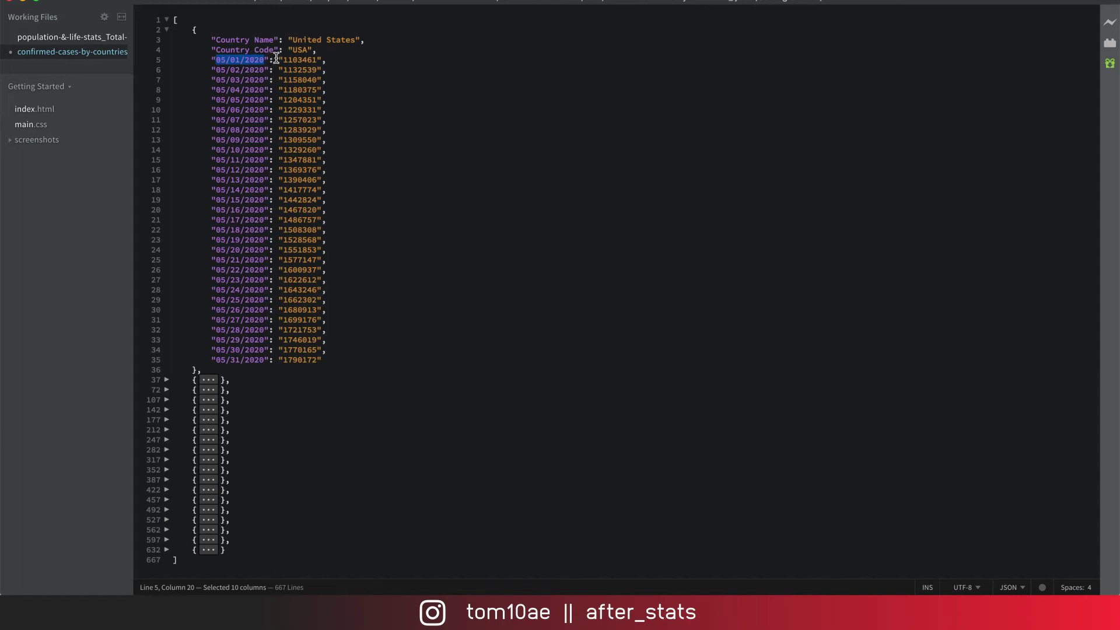
pyautogui.click(274, 58)
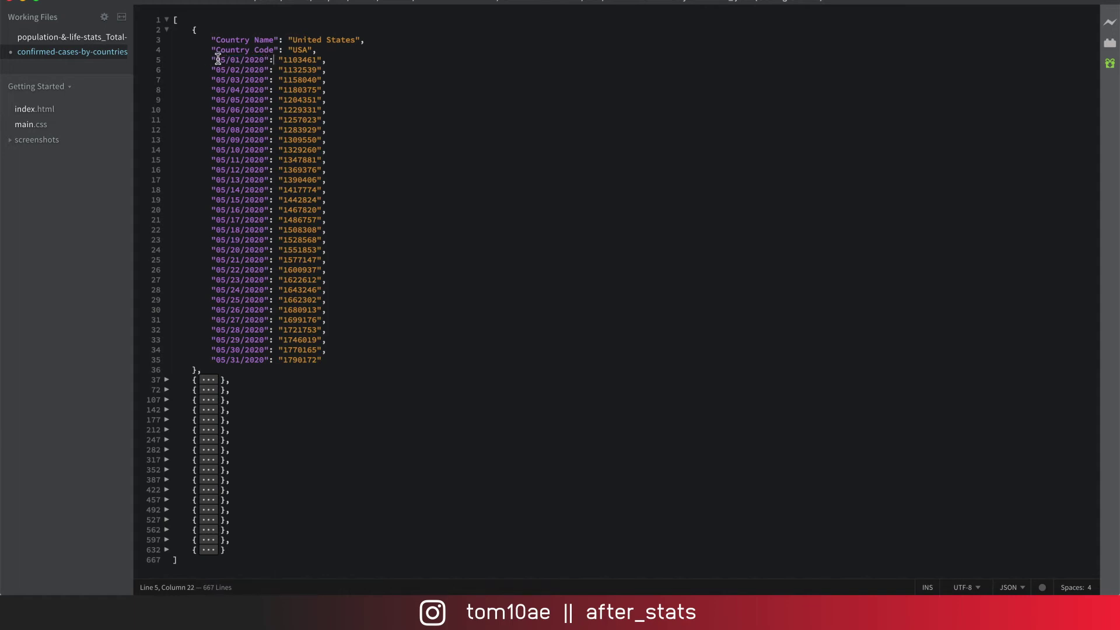
pyautogui.click(217, 59)
pyautogui.moveTo(218, 59); pyautogui.dragTo(227, 59)
# Step: Return to the COVID-19 GitHub repository and open time_series_covid19_confirmed_global.csv
pyautogui.press('super+Tab')
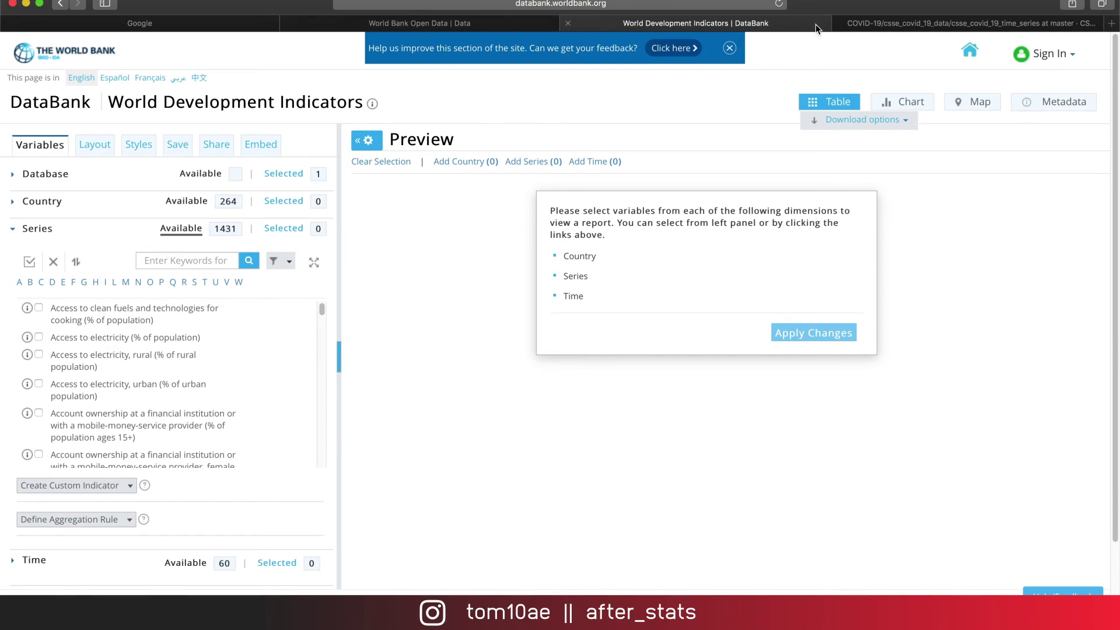
pyautogui.click(907, 24)
pyautogui.scroll(5, 457, 252)
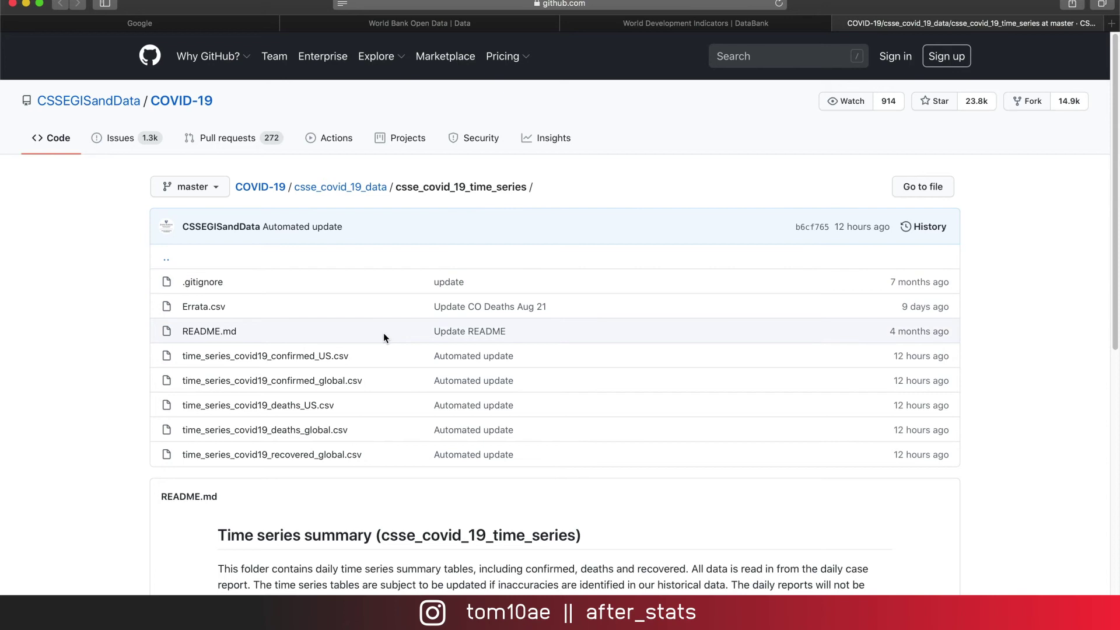
pyautogui.click(324, 382)
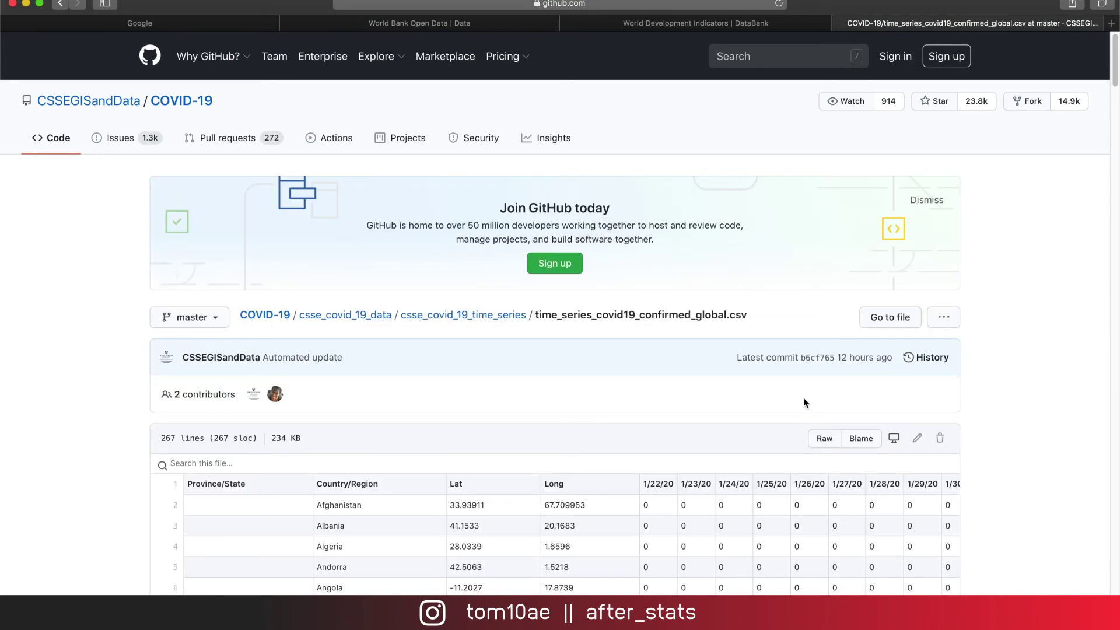
pyautogui.click(838, 444)
pyautogui.moveTo(266, 202); pyautogui.dragTo(301, 223)
pyautogui.rightClick(466, 209)
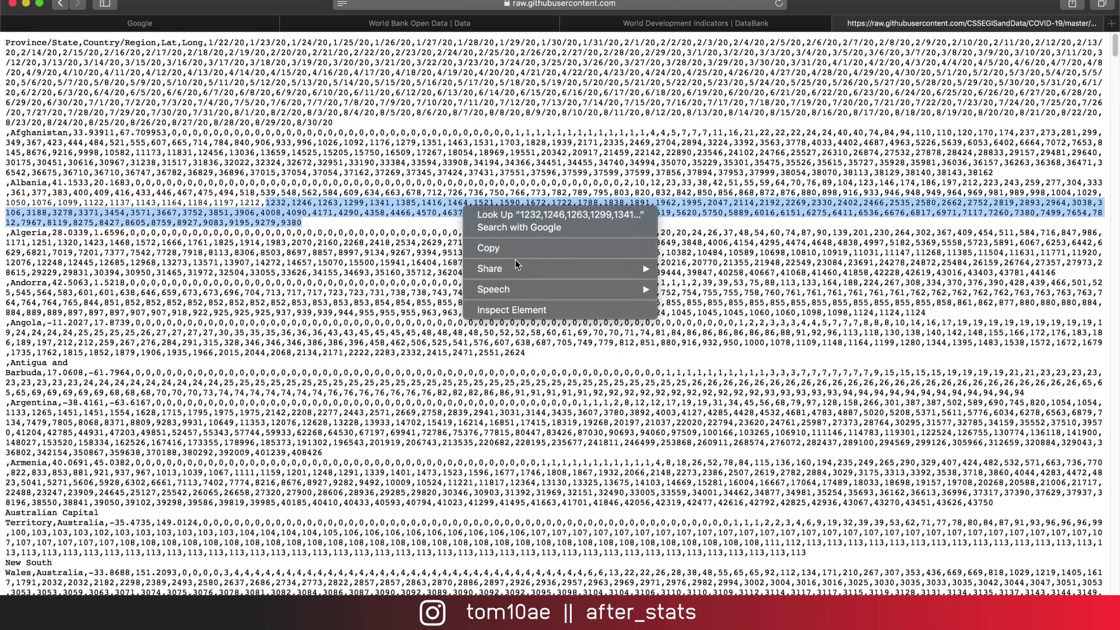
pyautogui.click(428, 268)
pyautogui.rightClick(404, 222)
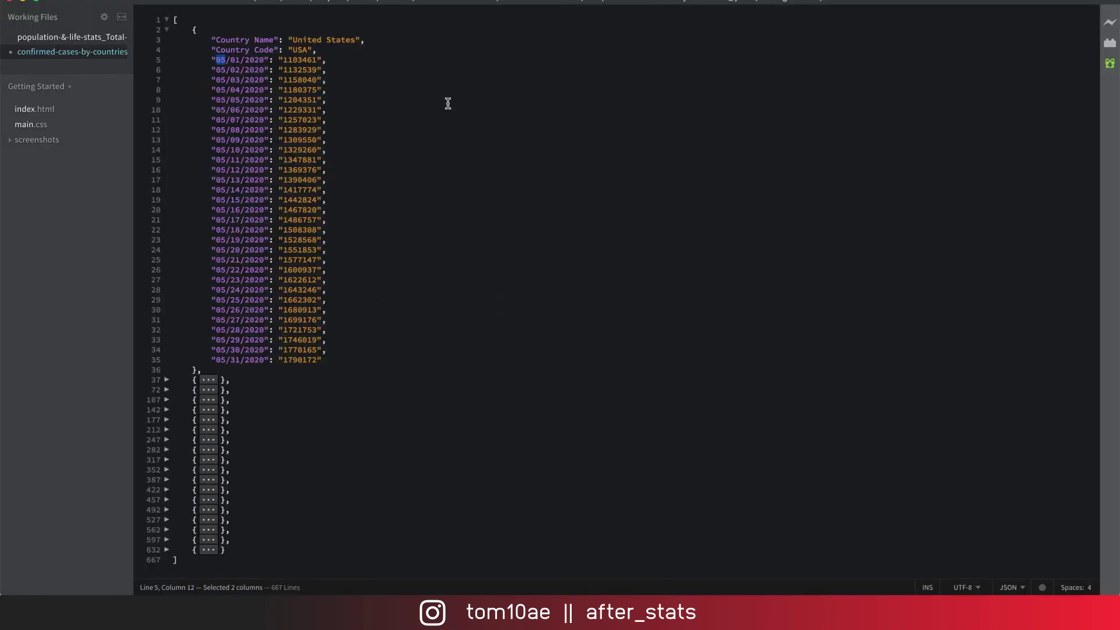
# Step: Back in Brackets, step down through the United States' daily May 2020 confirmed-case counts
pyautogui.click(448, 103)
pyautogui.press('Down')
pyautogui.press('Down')
pyautogui.press('Down')
pyautogui.press('Down')
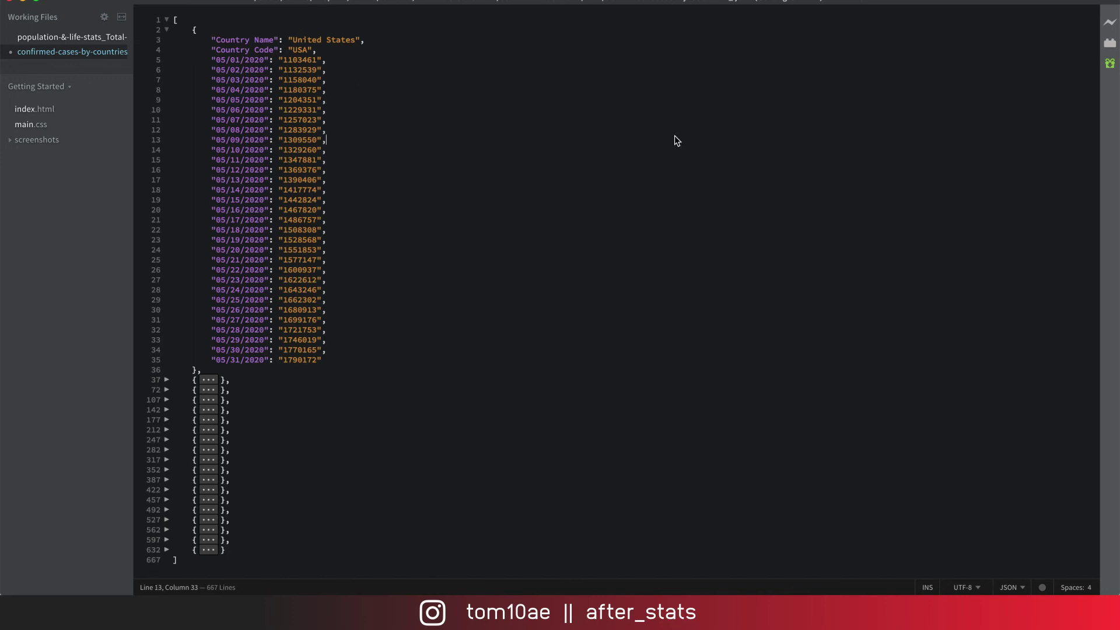